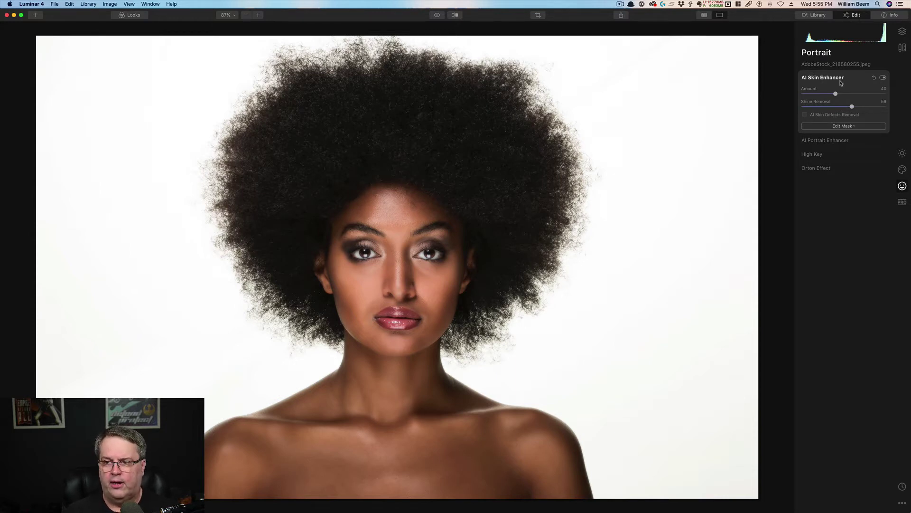
# Try warming the portrait with a Light temperature of 62 in Essentials, and reset the Light adjustments.
pyautogui.click(902, 155)
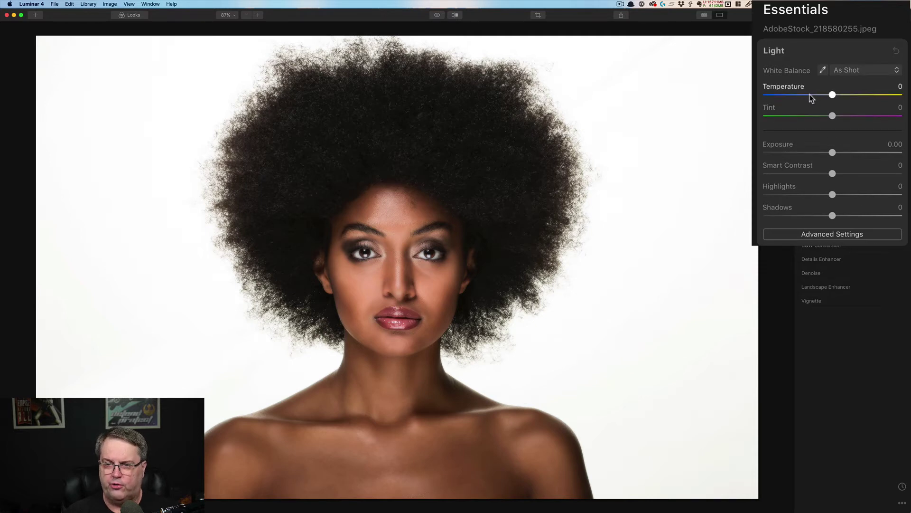
pyautogui.moveTo(836, 95); pyautogui.dragTo(876, 94)
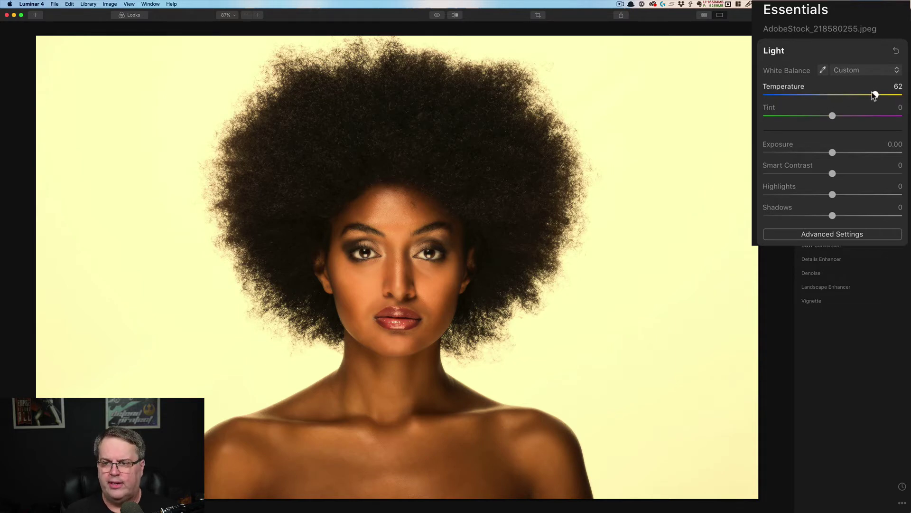
pyautogui.click(882, 78)
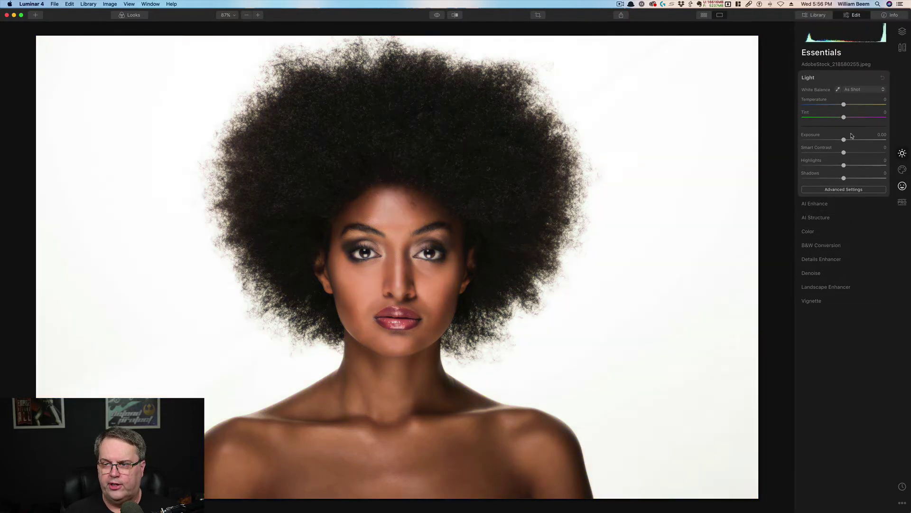
# Set the orange and yellow saturation to 48 each in the advanced Color adjustments.
pyautogui.click(807, 232)
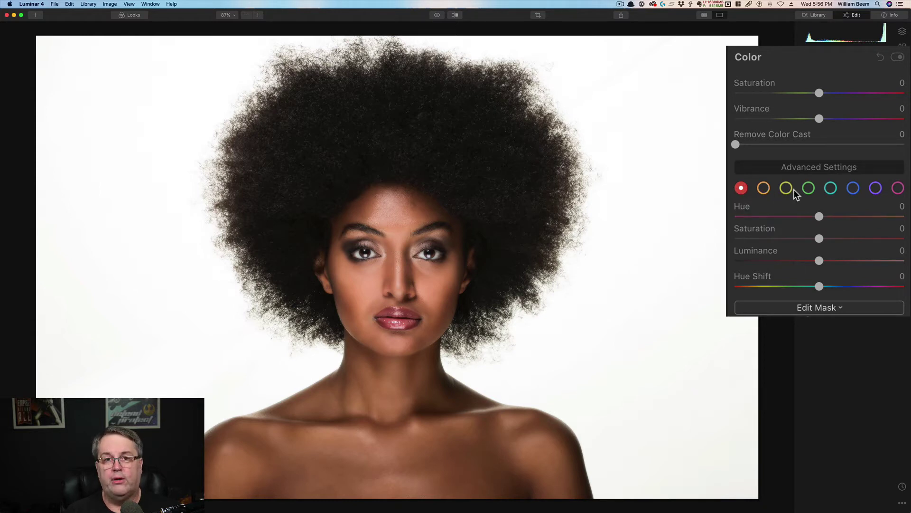
pyautogui.click(764, 188)
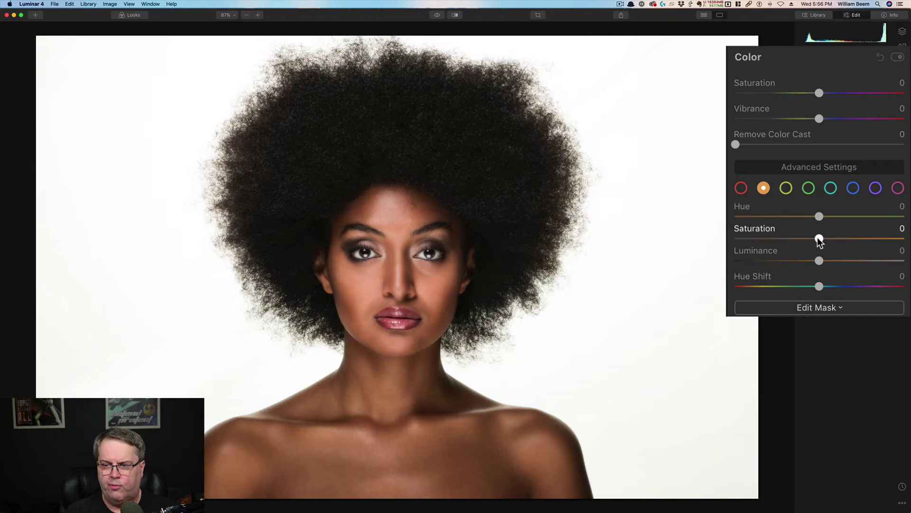
pyautogui.moveTo(817, 238); pyautogui.dragTo(861, 246)
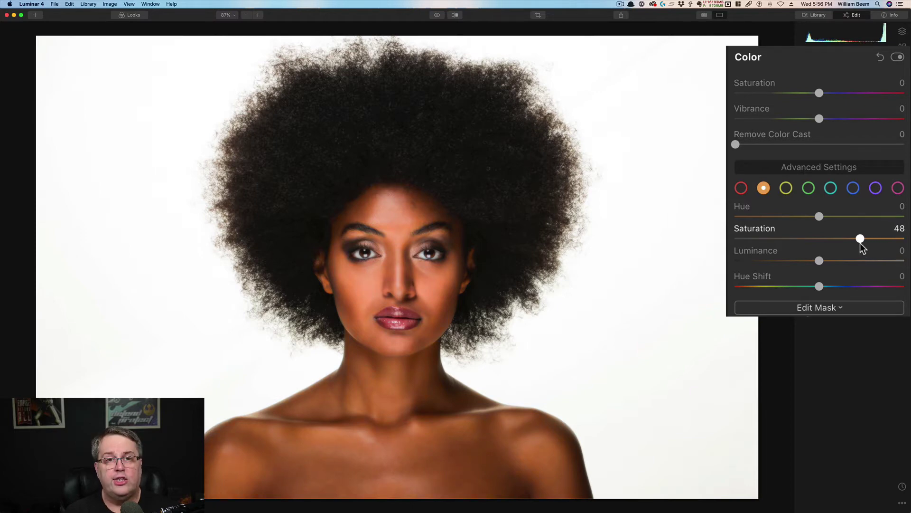
pyautogui.moveTo(862, 246); pyautogui.dragTo(859, 245)
pyautogui.click(787, 188)
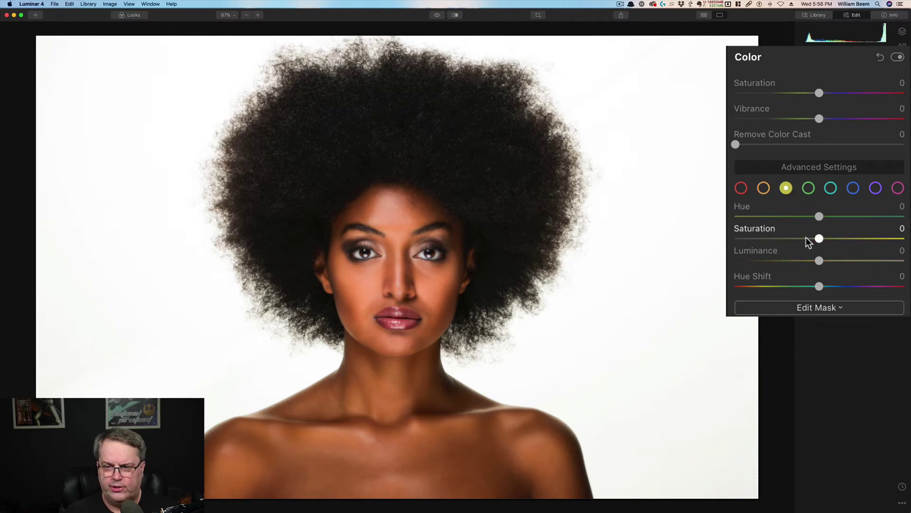
pyautogui.moveTo(819, 239); pyautogui.dragTo(863, 244)
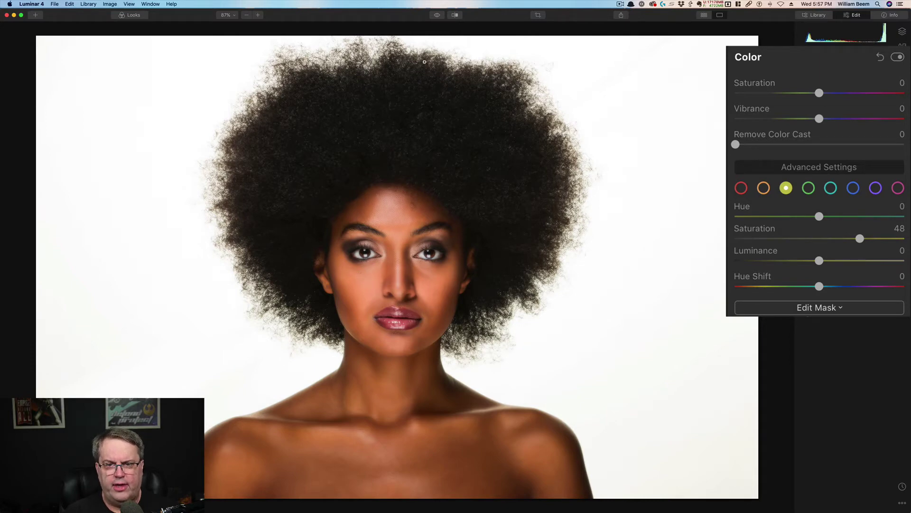
# Compare the portrait before and after along the centre of the face, and reset the Color adjustments.
pyautogui.click(455, 14)
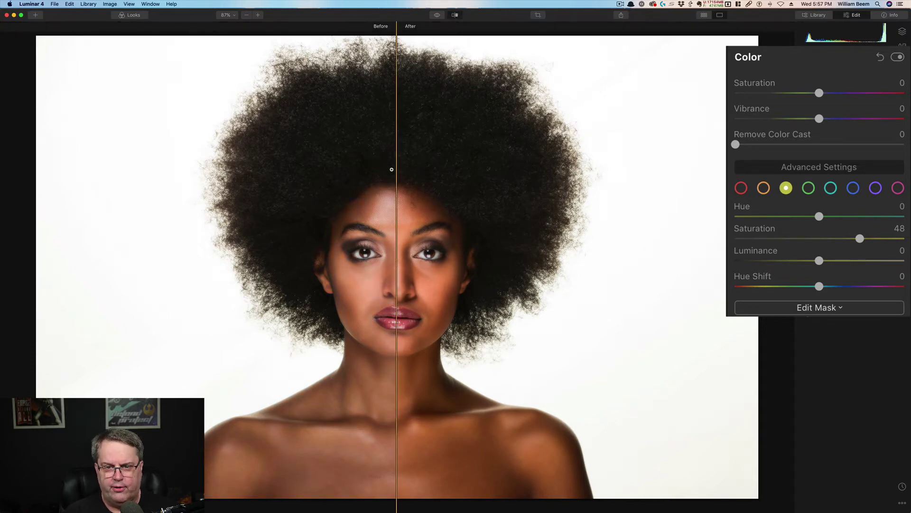
pyautogui.moveTo(397, 173); pyautogui.dragTo(400, 173)
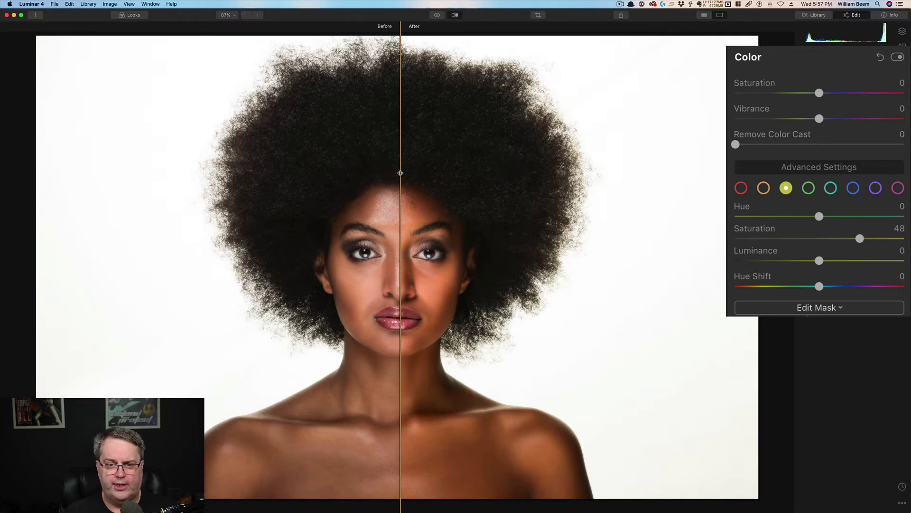
pyautogui.moveTo(400, 173)
pyautogui.mouseDown()
pyautogui.moveTo(337, 177)
pyautogui.moveTo(396, 180)
pyautogui.mouseUp()
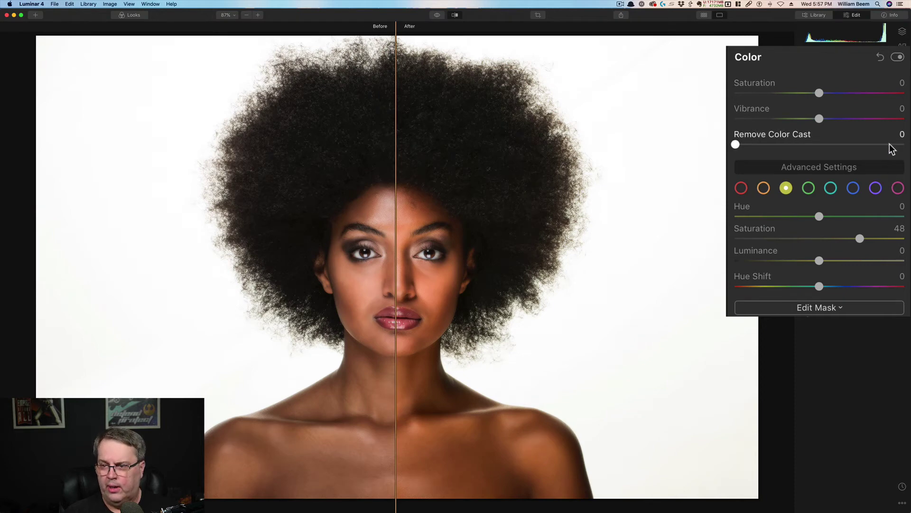
pyautogui.click(881, 57)
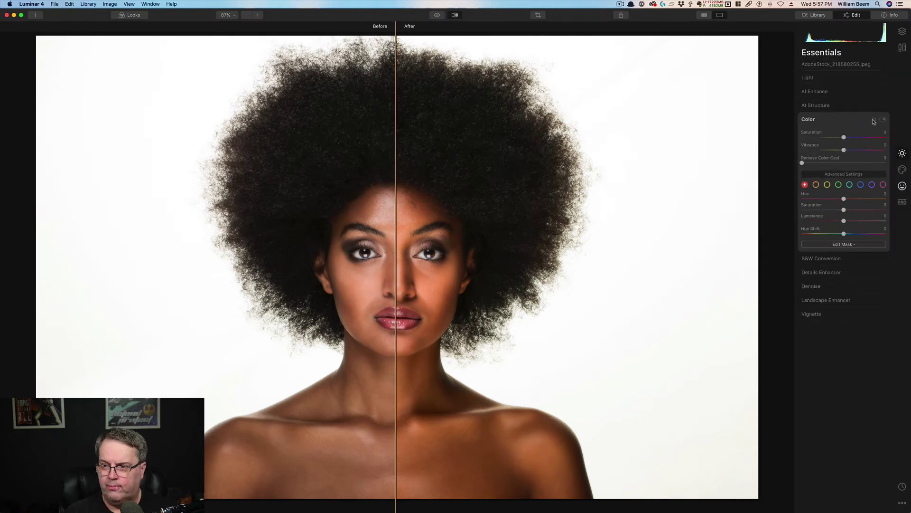
# Convert the portrait to black and white with B&W Conversion, and turn off the before/after comparison.
pyautogui.click(819, 258)
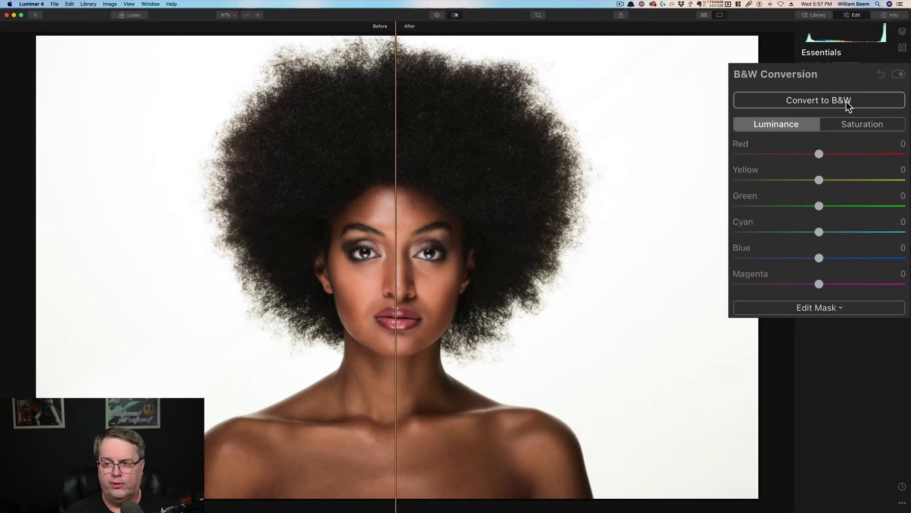
pyautogui.click(855, 119)
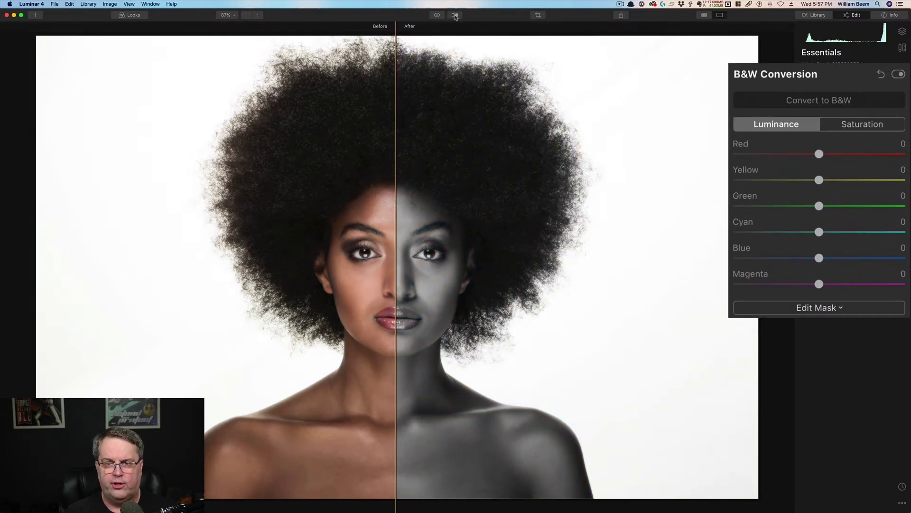
pyautogui.click(455, 15)
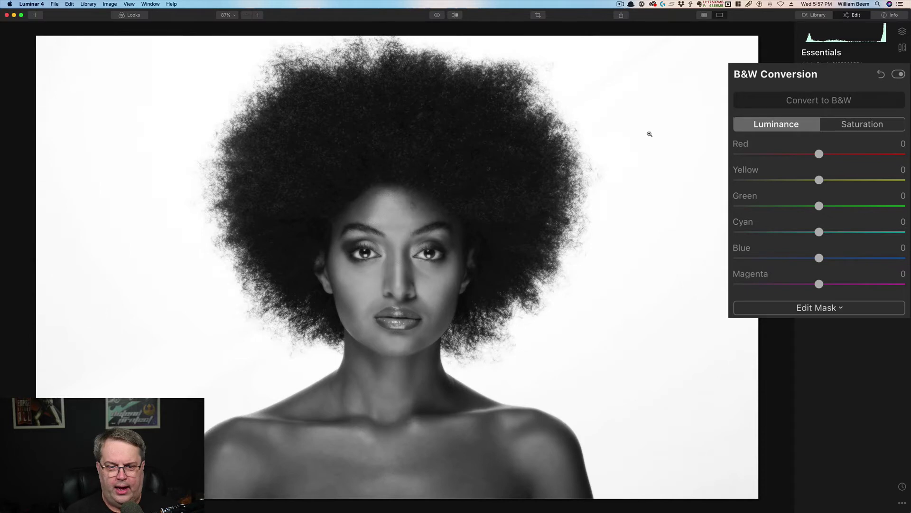
# Set the B&W Conversion saturation to 125 for Red and 121 for Yellow.
pyautogui.click(865, 124)
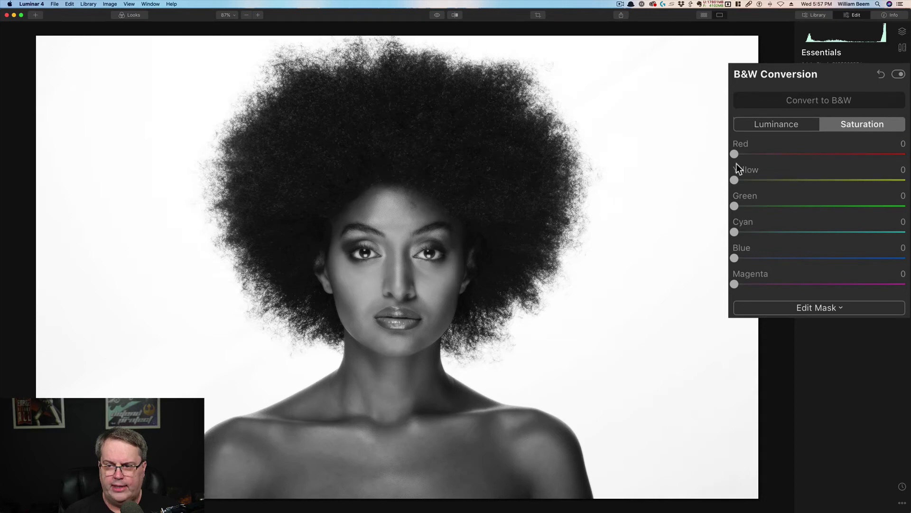
pyautogui.moveTo(737, 151); pyautogui.dragTo(844, 152)
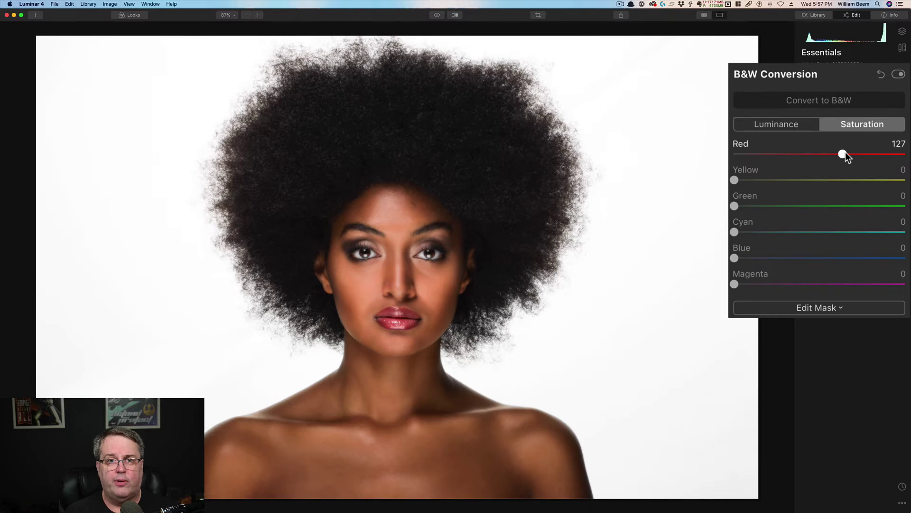
pyautogui.moveTo(845, 152); pyautogui.dragTo(845, 152)
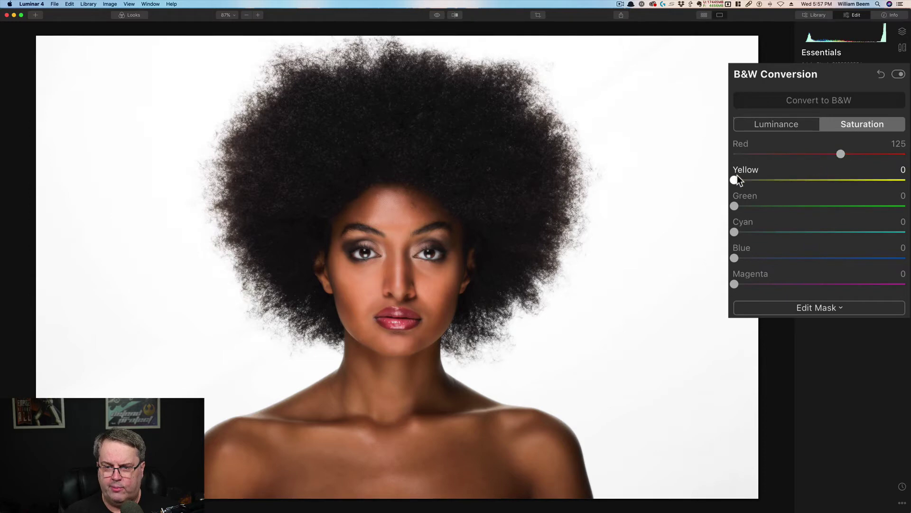
pyautogui.moveTo(736, 175); pyautogui.dragTo(844, 178)
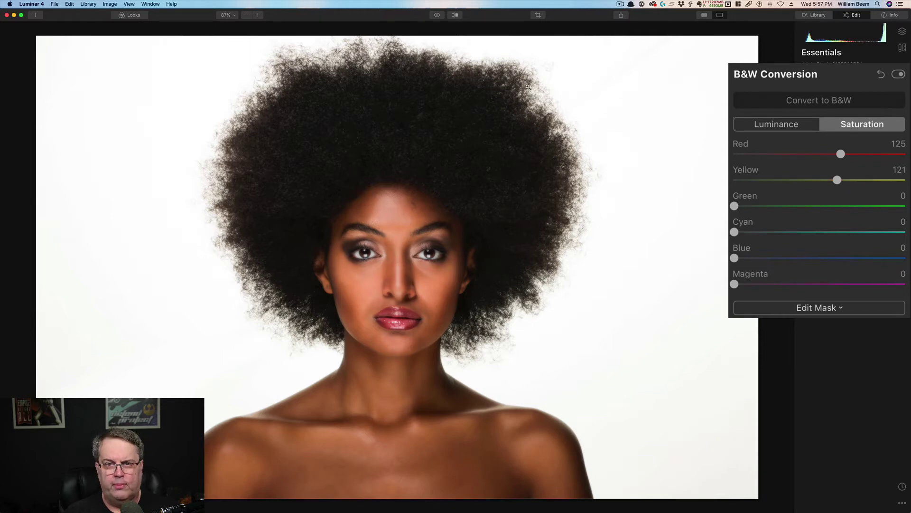
# Compare the portrait before and after by sweeping the divider across the hair and toward the face.
pyautogui.click(455, 14)
pyautogui.moveTo(397, 73); pyautogui.dragTo(252, 95)
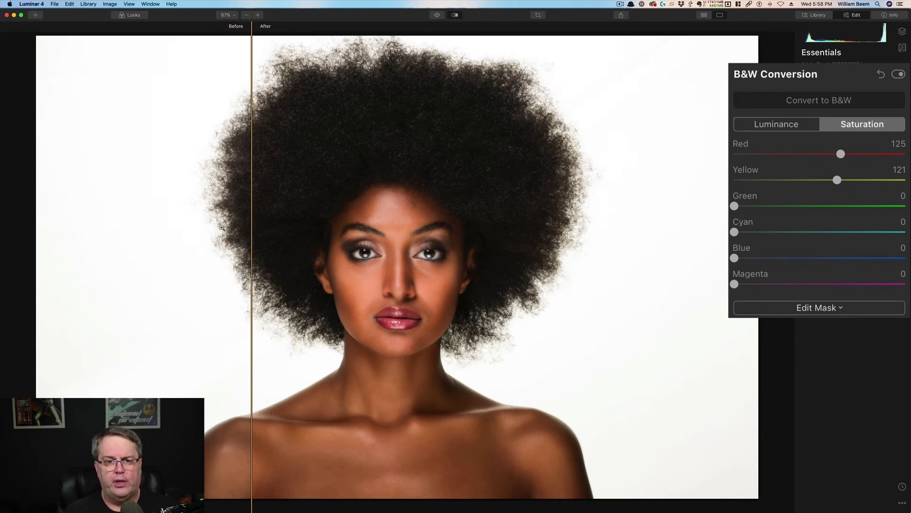
pyautogui.moveTo(252, 245); pyautogui.dragTo(308, 226)
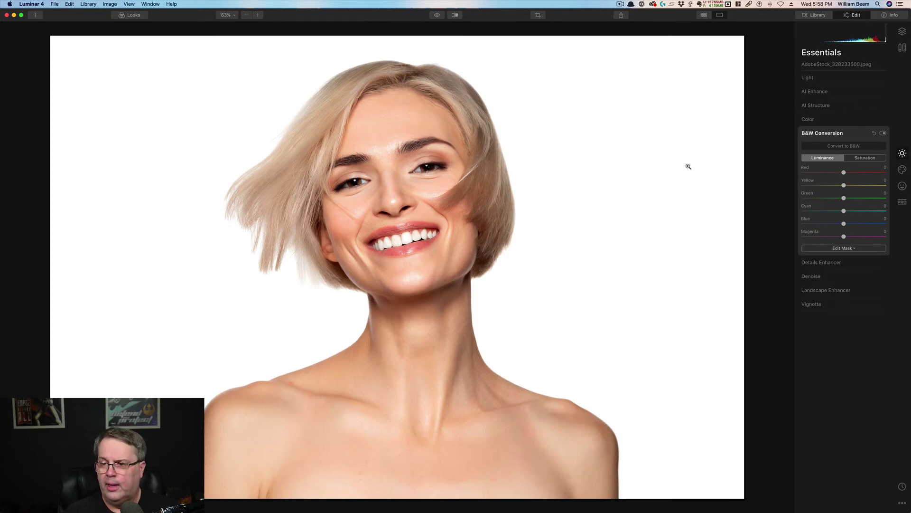
# Convert the blonde woman's portrait to black and white, and set its conversion saturation to Red 127 and Yellow 123.
pyautogui.click(845, 148)
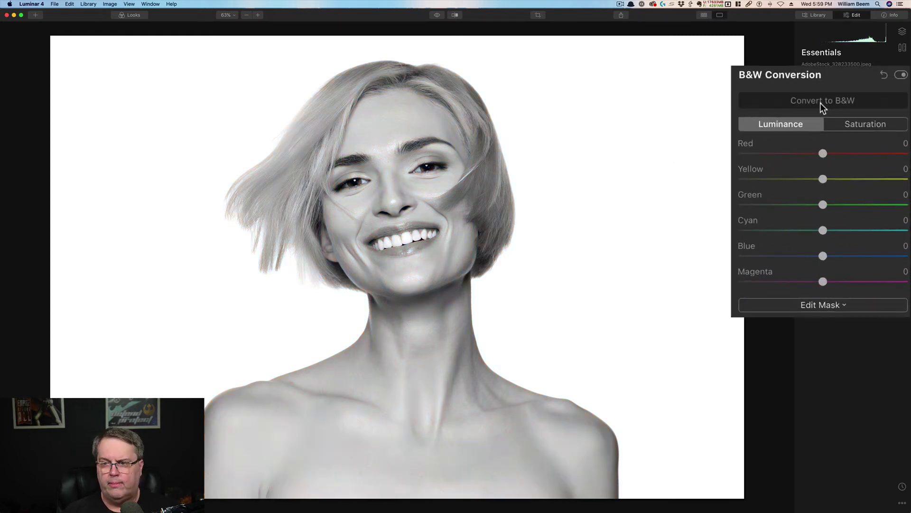
pyautogui.click(861, 124)
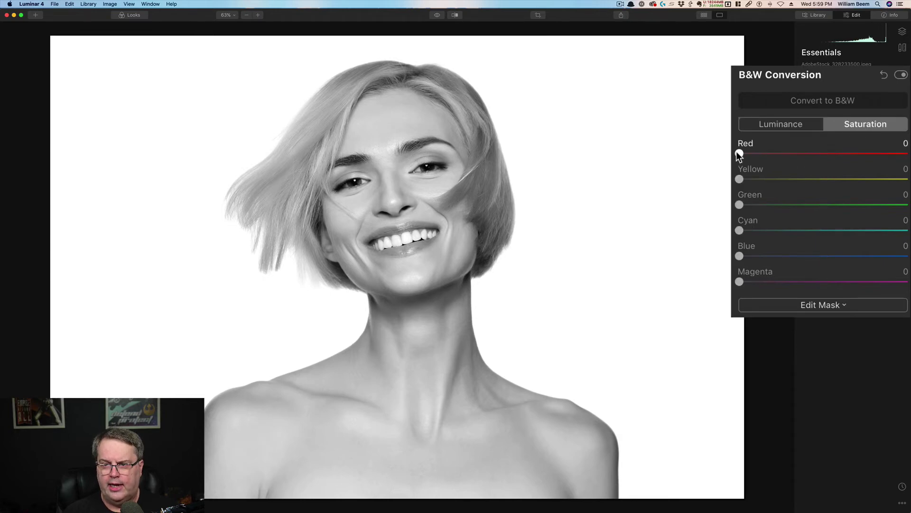
pyautogui.moveTo(739, 152); pyautogui.dragTo(846, 158)
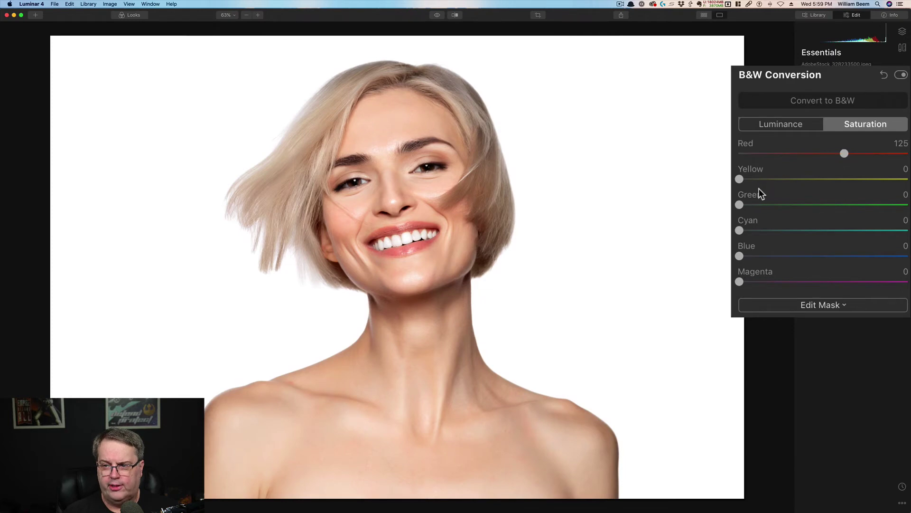
pyautogui.moveTo(739, 179); pyautogui.dragTo(848, 158)
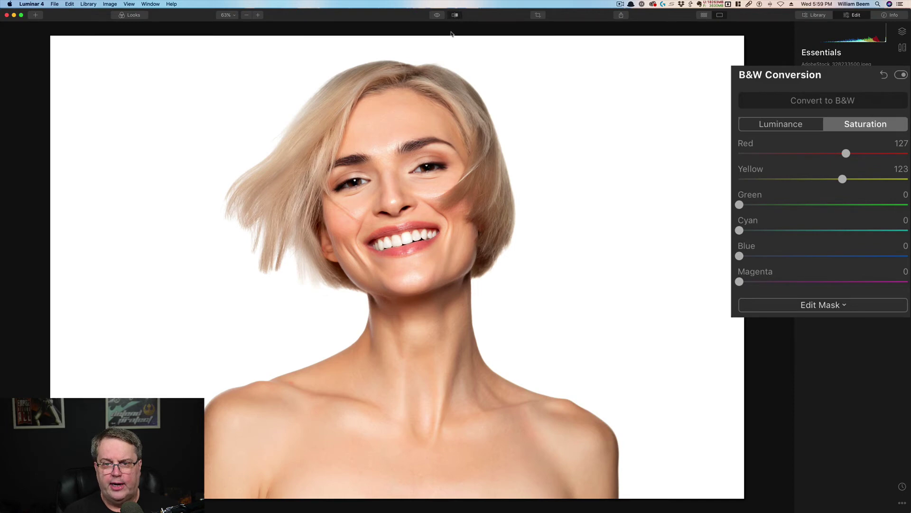
# Compare the blonde woman's portrait before and after by sweeping the divider back and forth across her hair and face.
pyautogui.click(455, 15)
pyautogui.moveTo(307, 115); pyautogui.dragTo(394, 159)
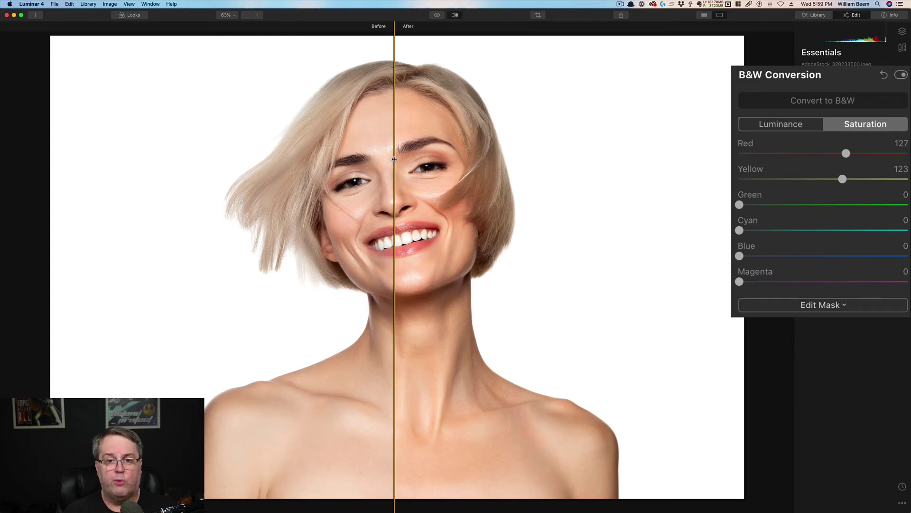
pyautogui.moveTo(395, 159); pyautogui.dragTo(176, 171)
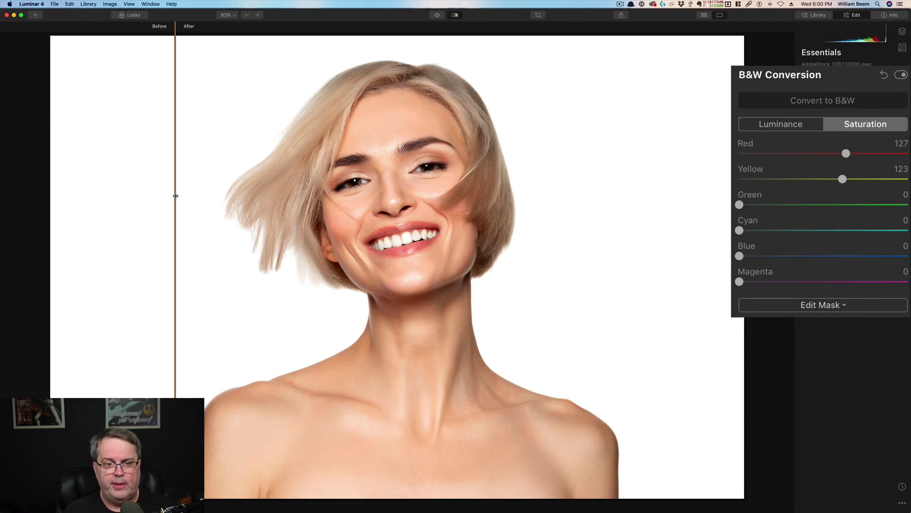
pyautogui.moveTo(175, 195); pyautogui.dragTo(419, 202)
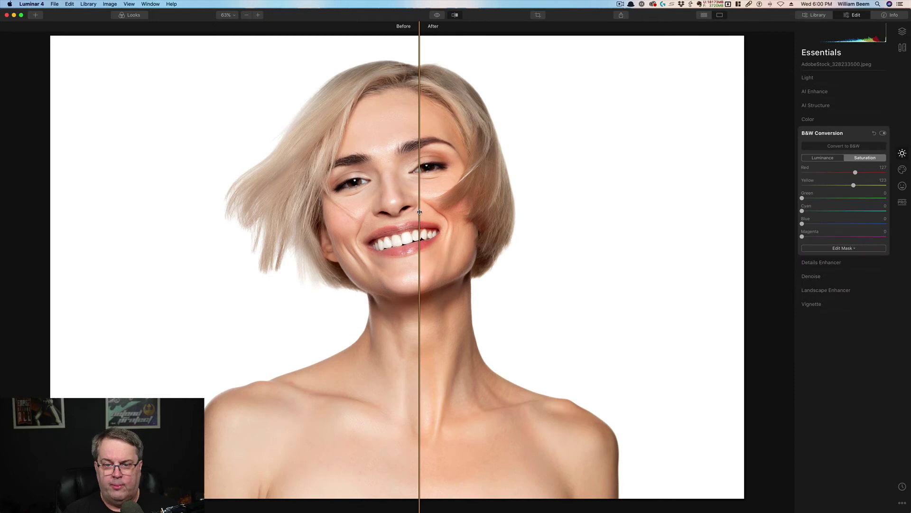
pyautogui.moveTo(420, 212); pyautogui.dragTo(354, 214)
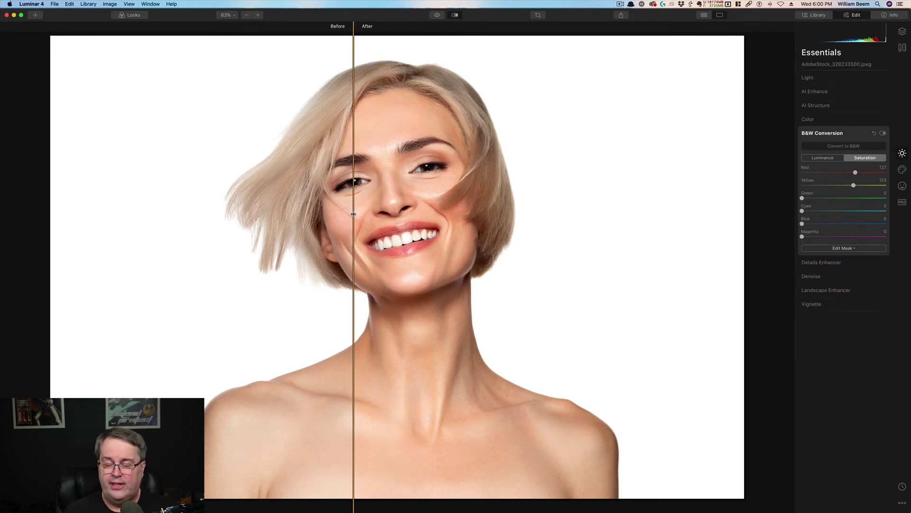
pyautogui.moveTo(353, 214); pyautogui.dragTo(250, 214)
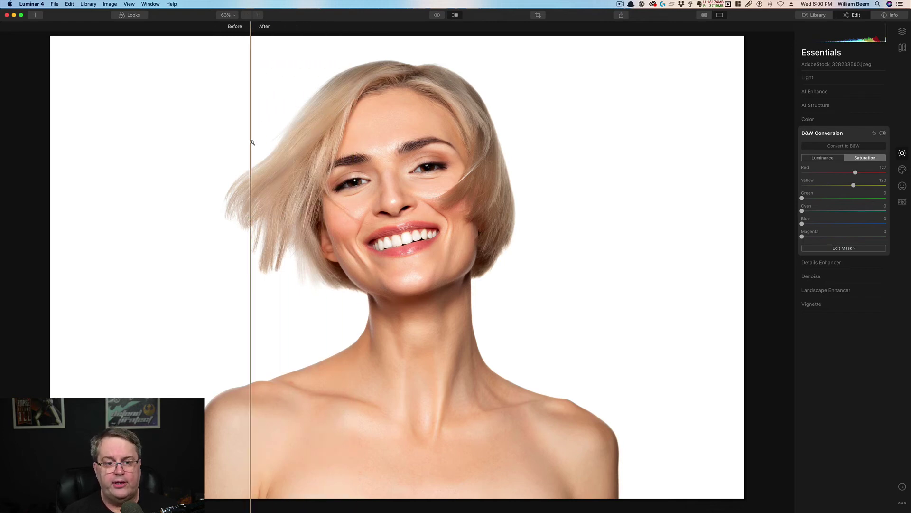
pyautogui.moveTo(251, 142); pyautogui.dragTo(394, 149)
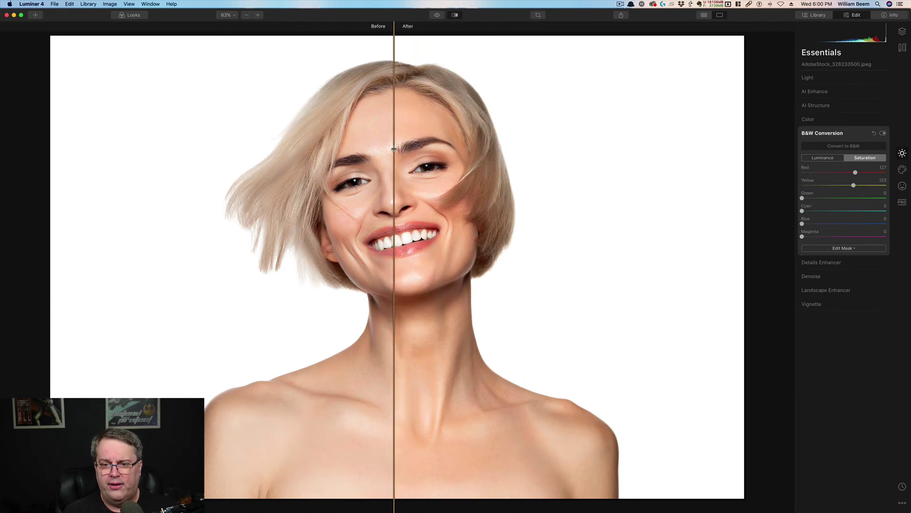
# View the mask options for B&W Conversion, and compare the teeth and middle of the face before and after.
pyautogui.click(848, 249)
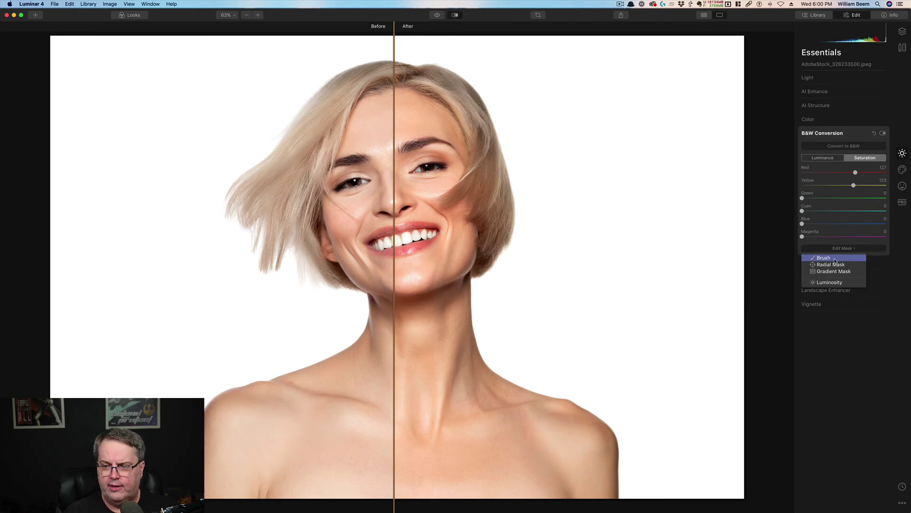
pyautogui.click(841, 251)
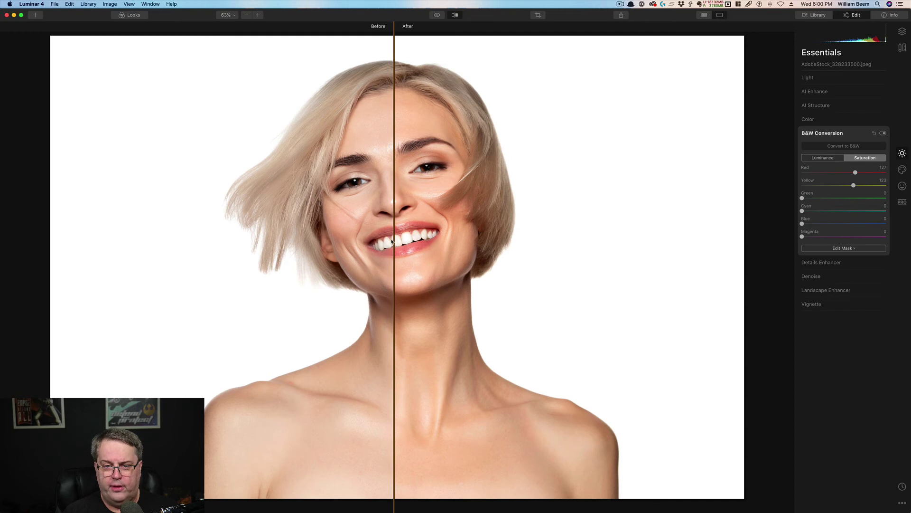
pyautogui.moveTo(394, 241)
pyautogui.mouseDown()
pyautogui.moveTo(427, 240)
pyautogui.moveTo(349, 243)
pyautogui.moveTo(401, 246)
pyautogui.mouseUp()
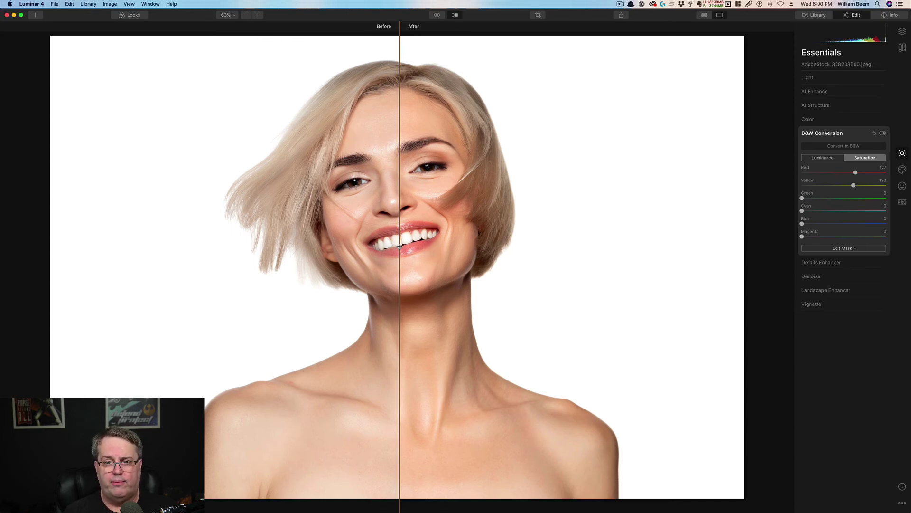
pyautogui.moveTo(400, 246)
pyautogui.mouseDown()
pyautogui.moveTo(209, 255)
pyautogui.moveTo(385, 250)
pyautogui.mouseUp()
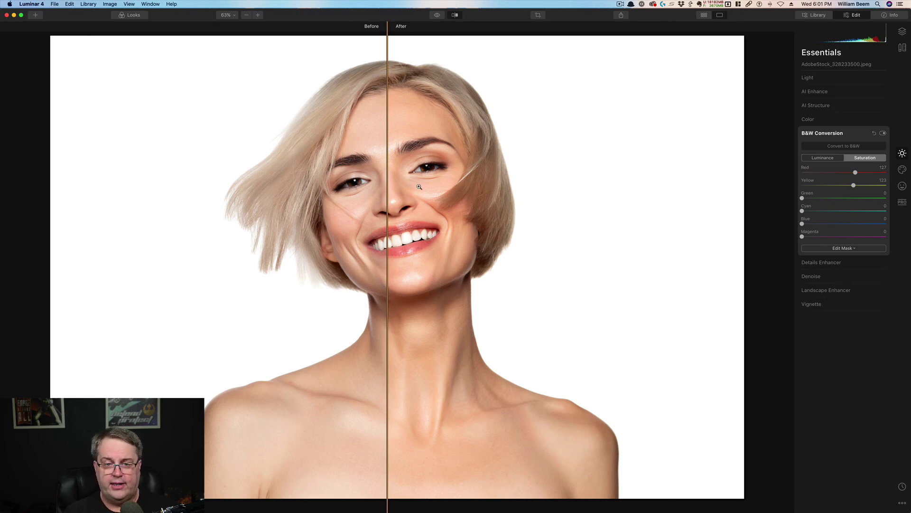
pyautogui.moveTo(388, 184); pyautogui.dragTo(382, 245)
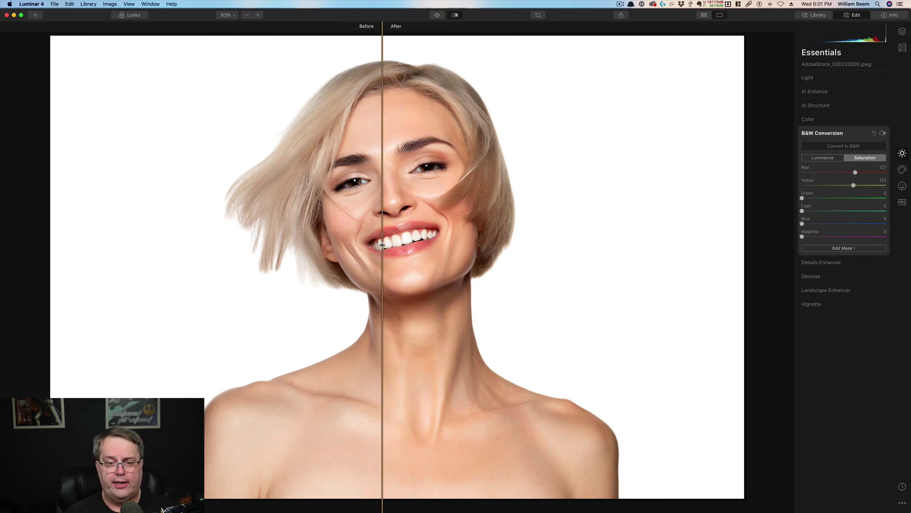